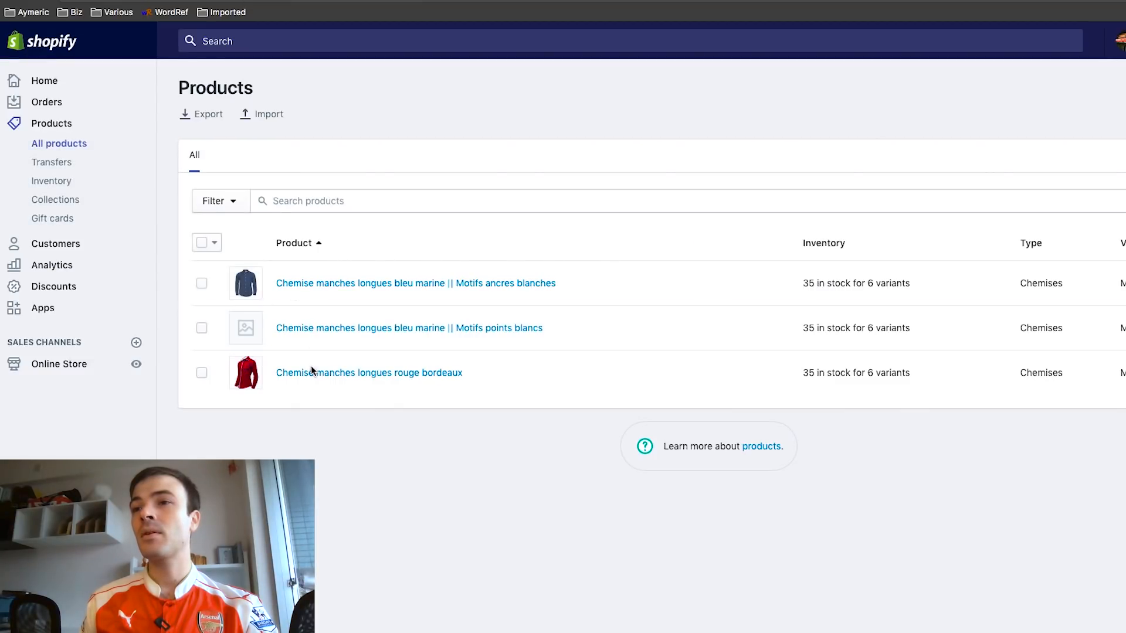
# Open all six size variants of the Chemise manches longues rouge bordeaux product in the bulk editor.
pyautogui.click(313, 374)
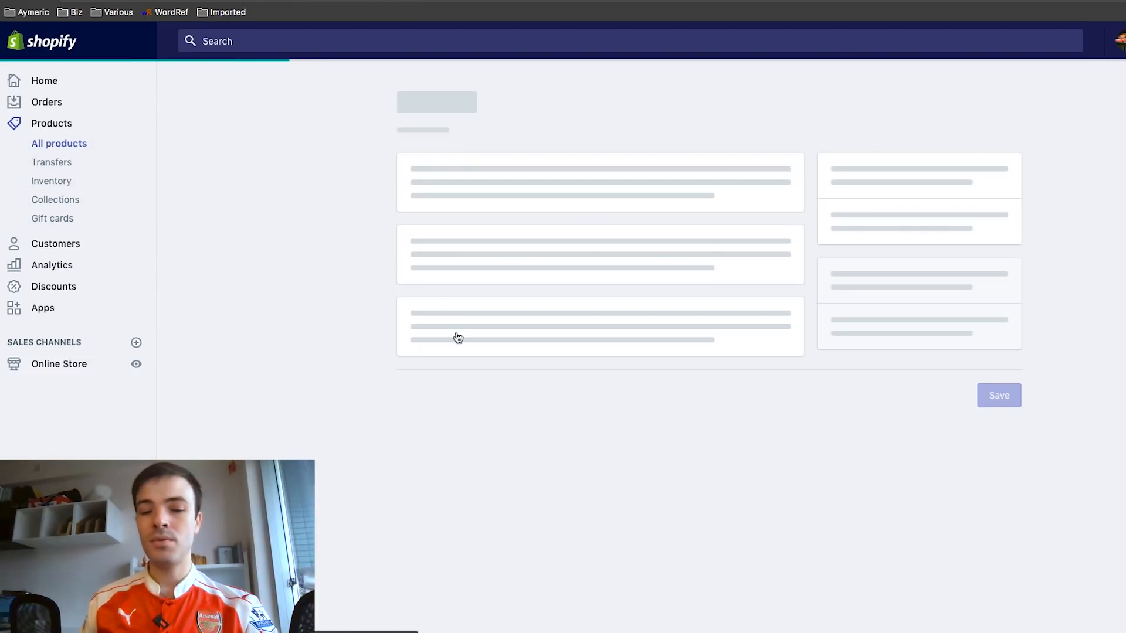
pyautogui.scroll(-7, 562, 370)
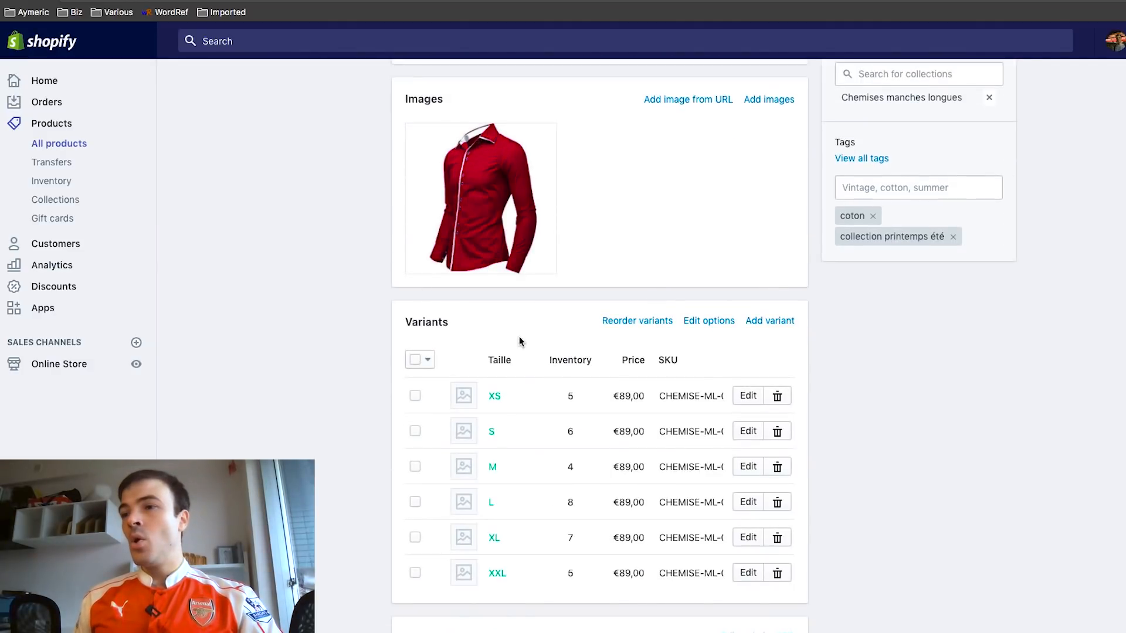
pyautogui.click(414, 359)
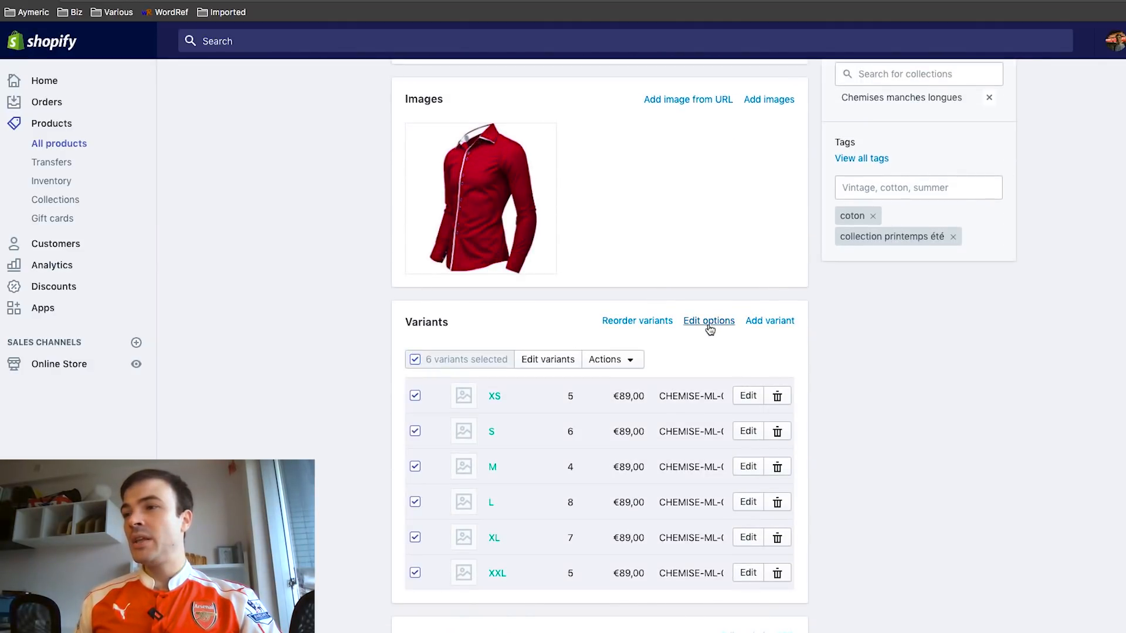
pyautogui.moveTo(706, 322); pyautogui.dragTo(701, 340)
pyautogui.click(547, 359)
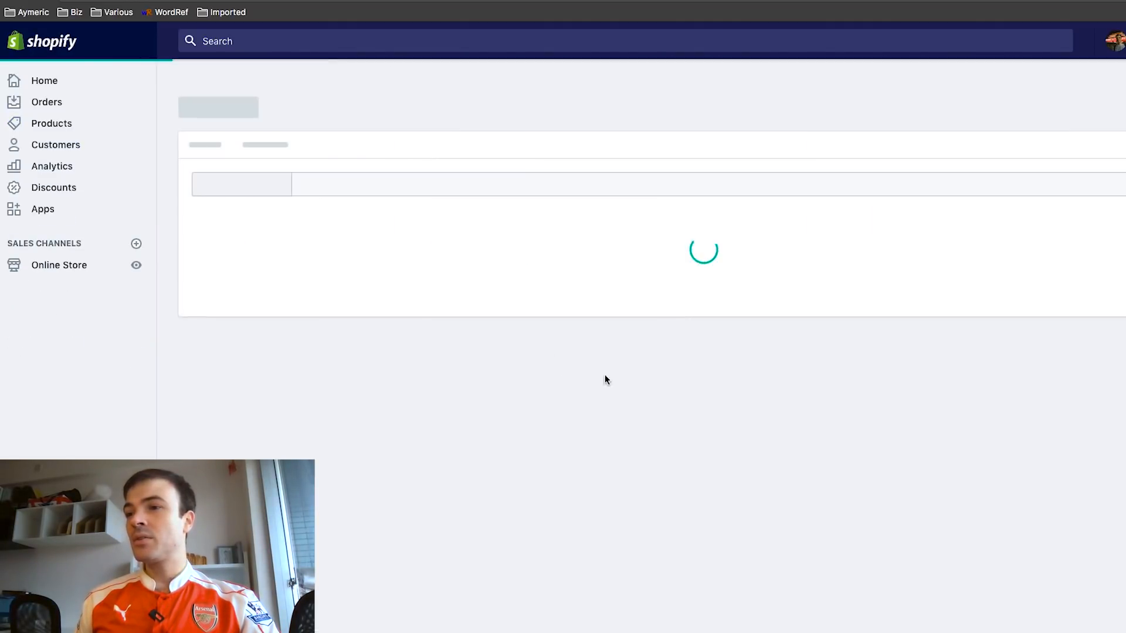
# Set the price of all six size variants, XS to XXL, to €0 and save the changes.
pyautogui.click(643, 249)
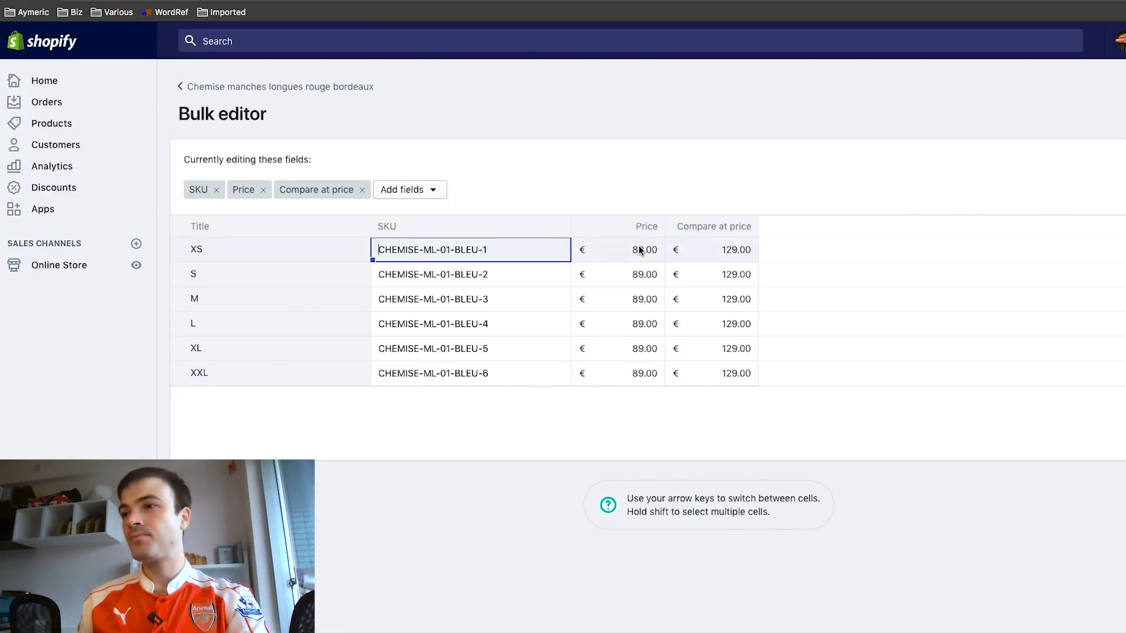
pyautogui.write('0')
pyautogui.click(638, 275)
pyautogui.write('0')
pyautogui.click(640, 299)
pyautogui.write('0')
pyautogui.click(639, 328)
pyautogui.write('0')
pyautogui.click(639, 353)
pyautogui.write('0')
pyautogui.click(640, 377)
pyautogui.write('0')
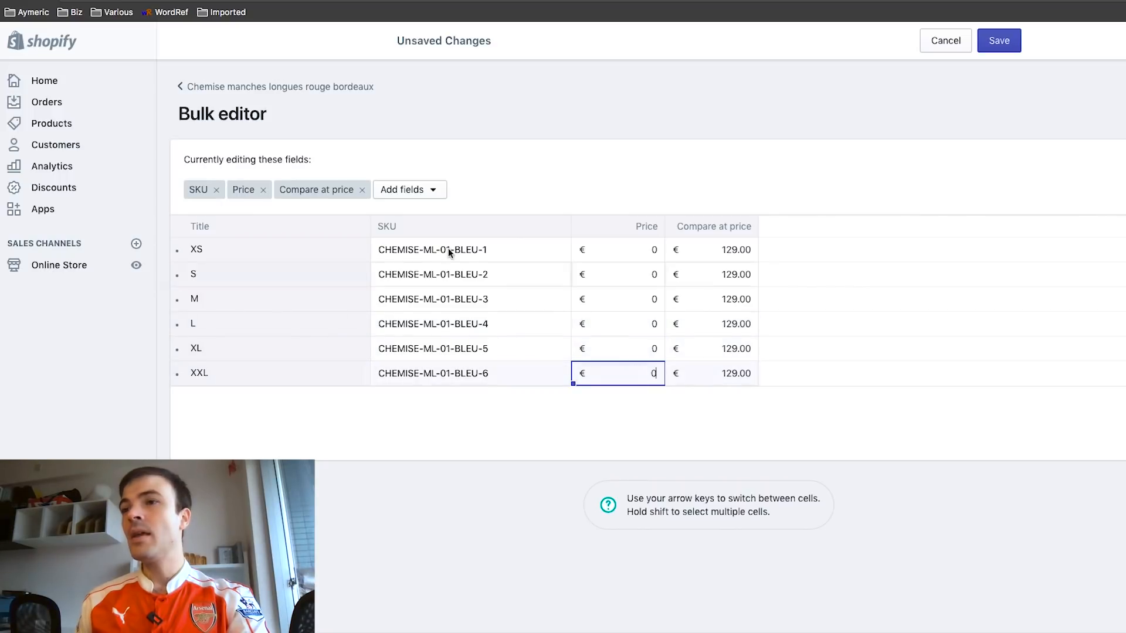
pyautogui.click(696, 167)
pyautogui.click(1012, 43)
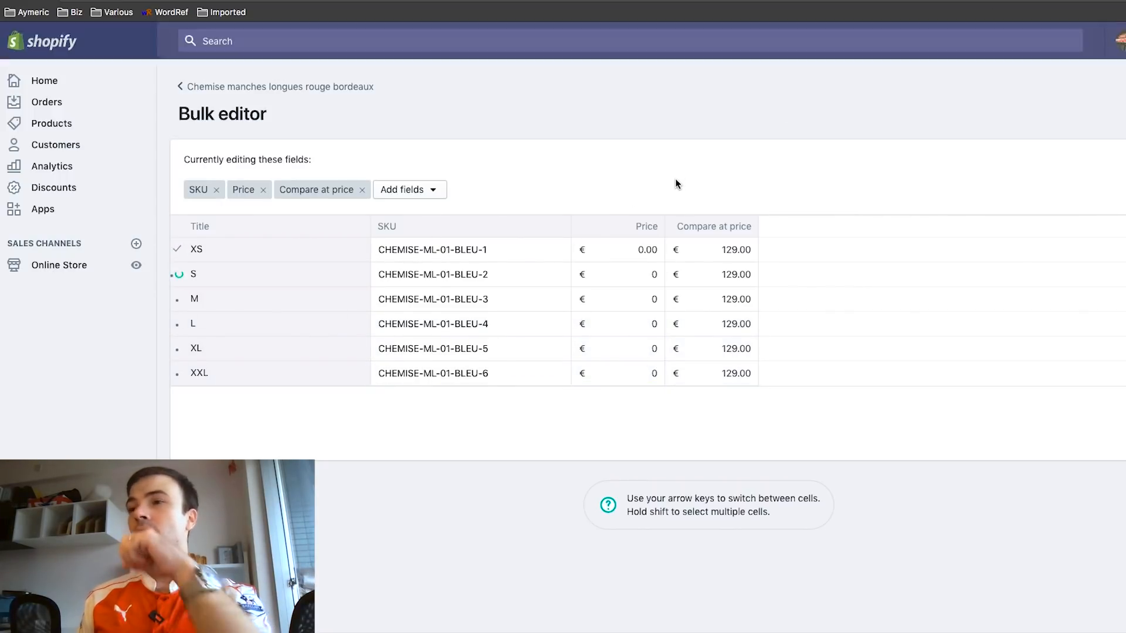
# Add the Weight field to the variants being bulk edited.
pyautogui.click(438, 195)
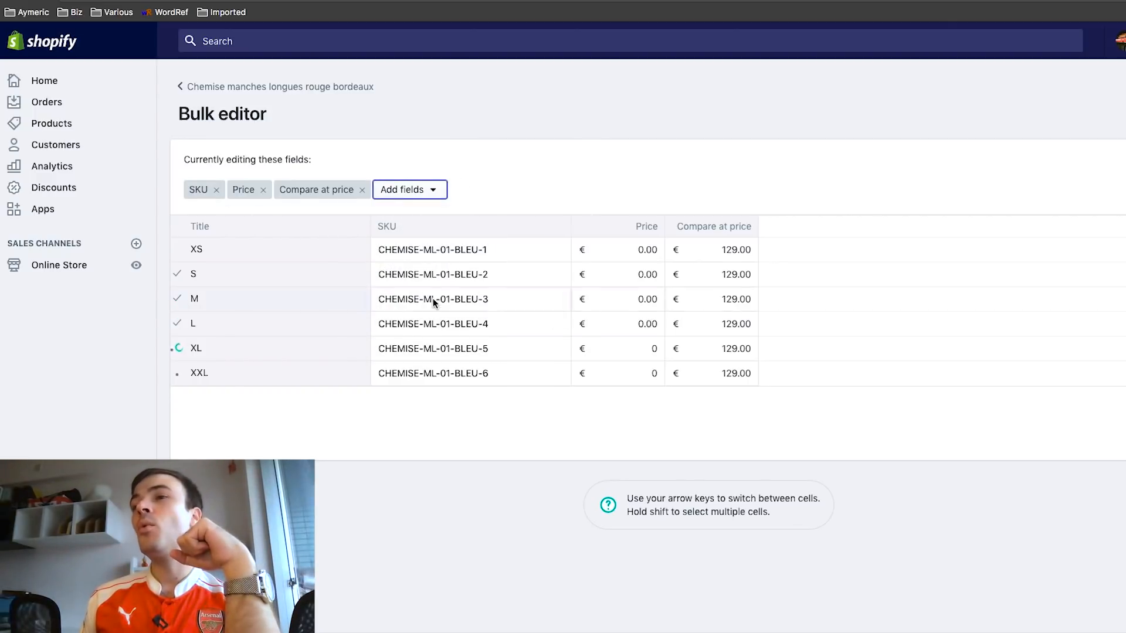
pyautogui.click(422, 194)
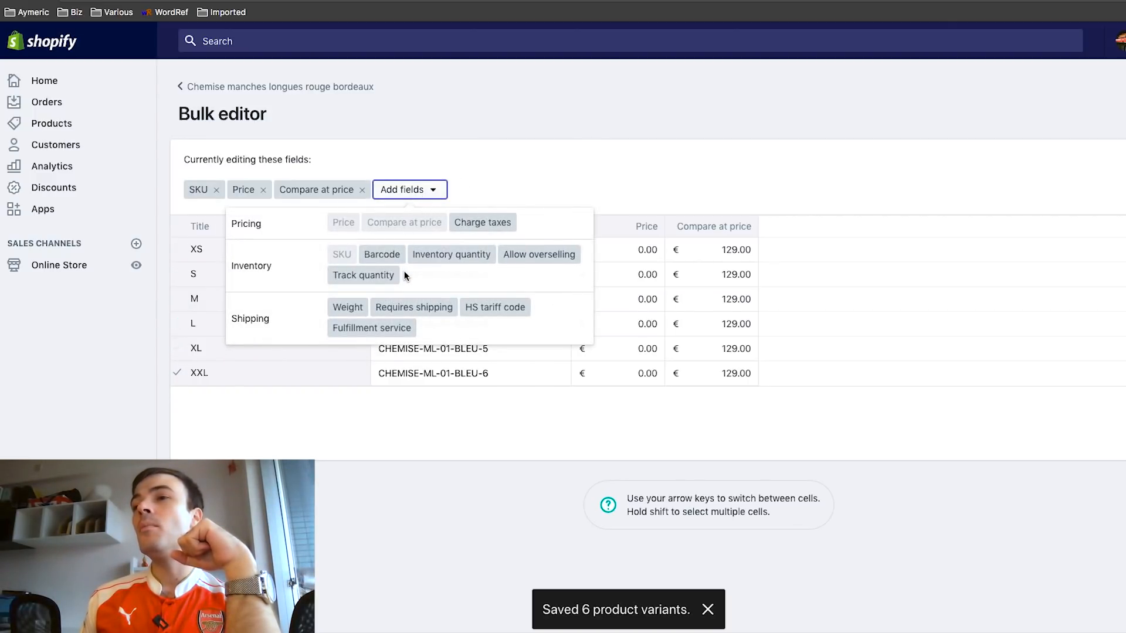
pyautogui.click(351, 308)
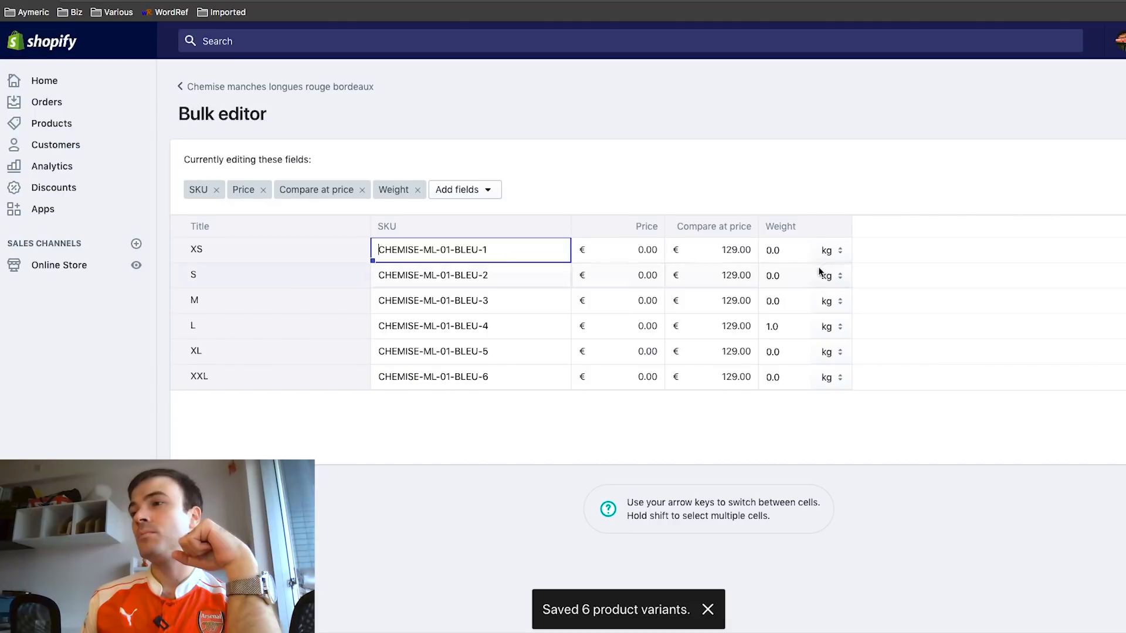
# Set the weight of all six size variants to 1 kg and save the changes.
pyautogui.click(784, 251)
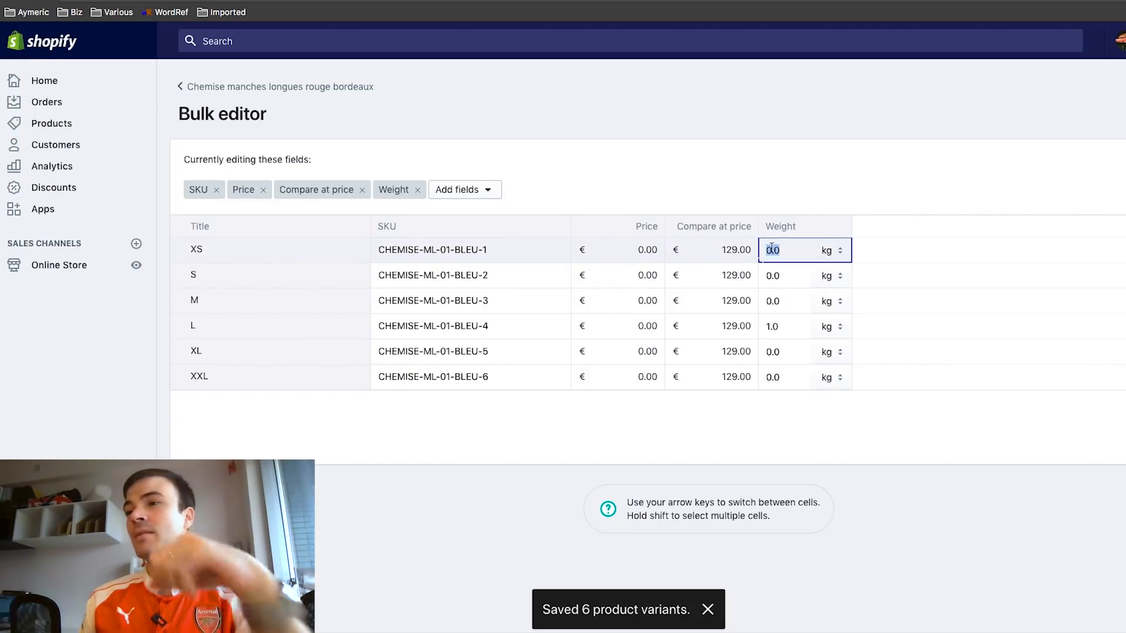
pyautogui.write('1')
pyautogui.click(778, 274)
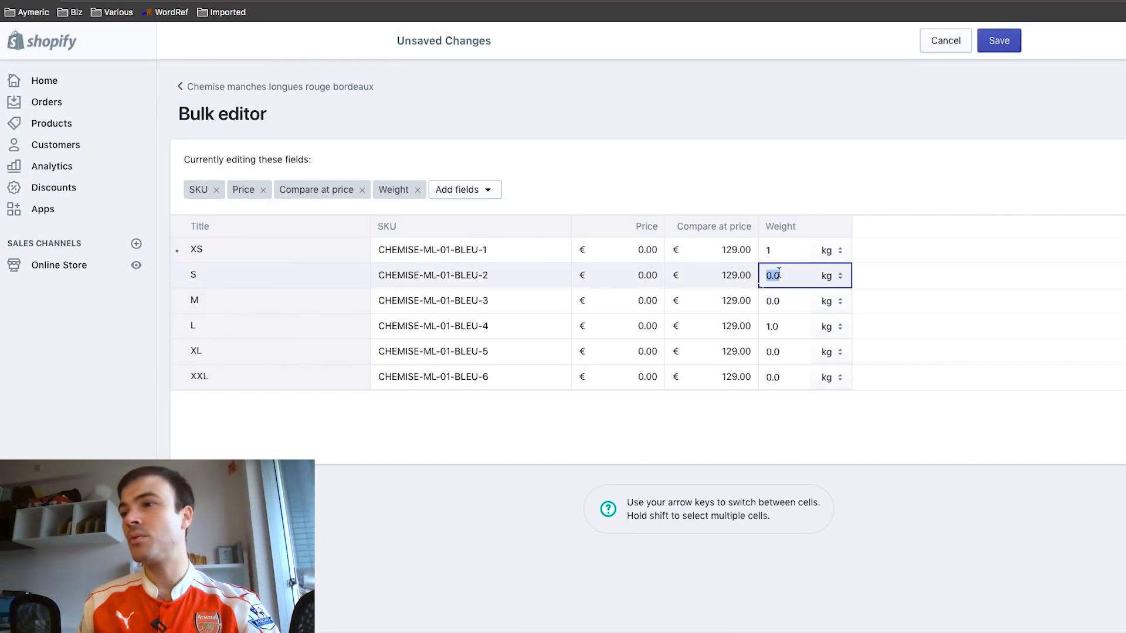
pyautogui.write('1')
pyautogui.click(773, 300)
pyautogui.write('1')
pyautogui.click(772, 325)
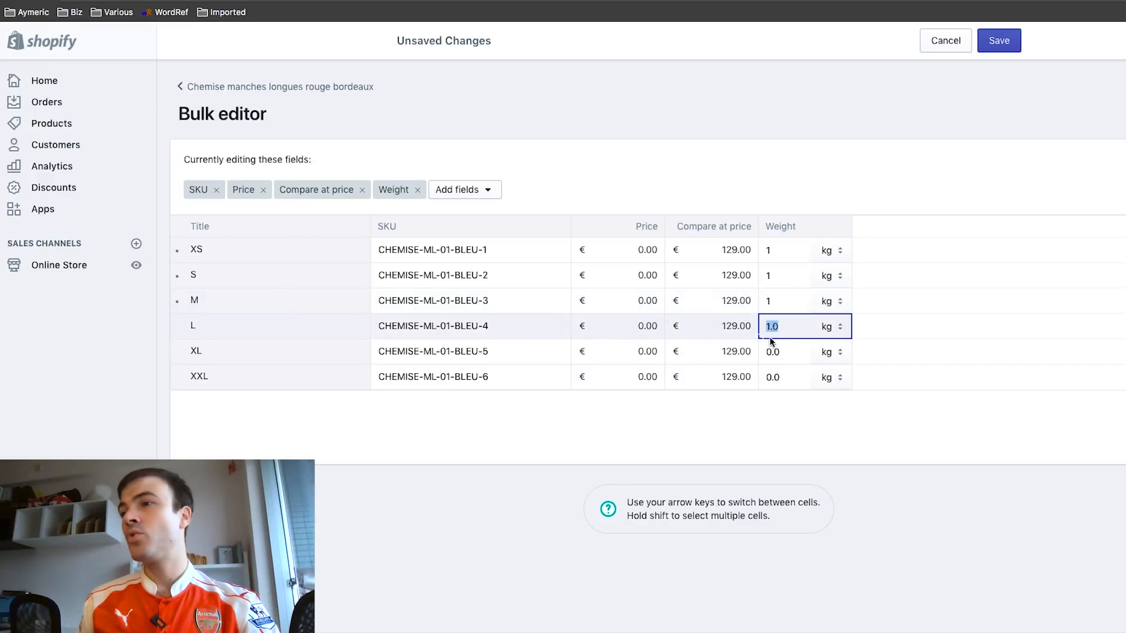
pyautogui.write('1')
pyautogui.click(772, 351)
pyautogui.write('1')
pyautogui.click(773, 379)
pyautogui.write('1')
pyautogui.click(1001, 43)
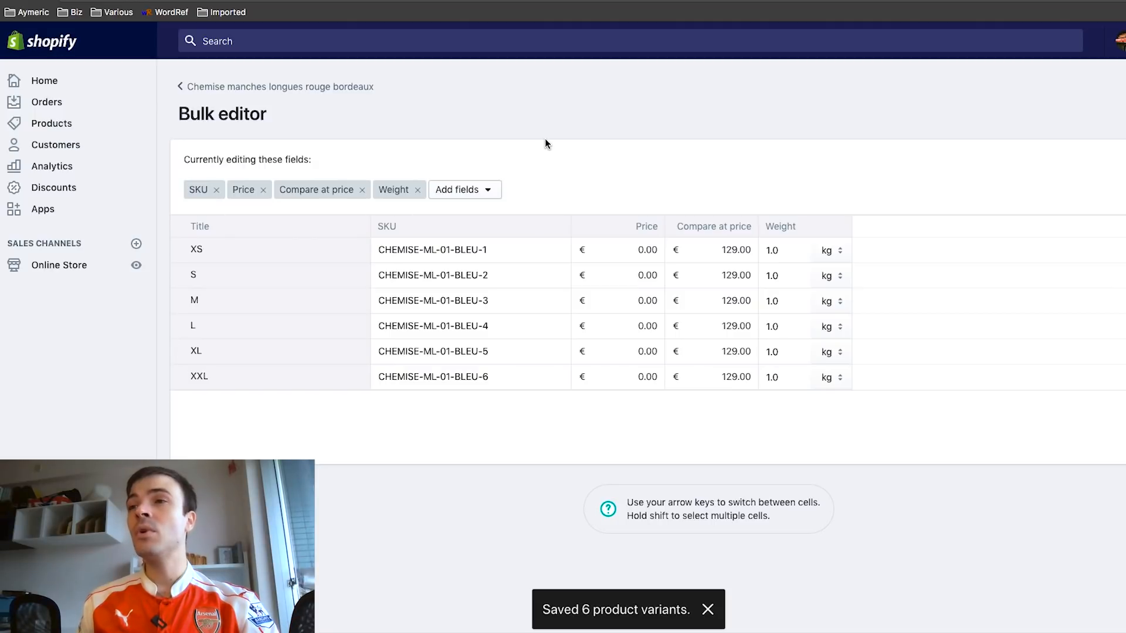
# Start a new weight-based rate in the Angleterre shipping zone with an order weight range of 0 kg to 0 kg.
pyautogui.hotkey('ctrl', 'Tab')
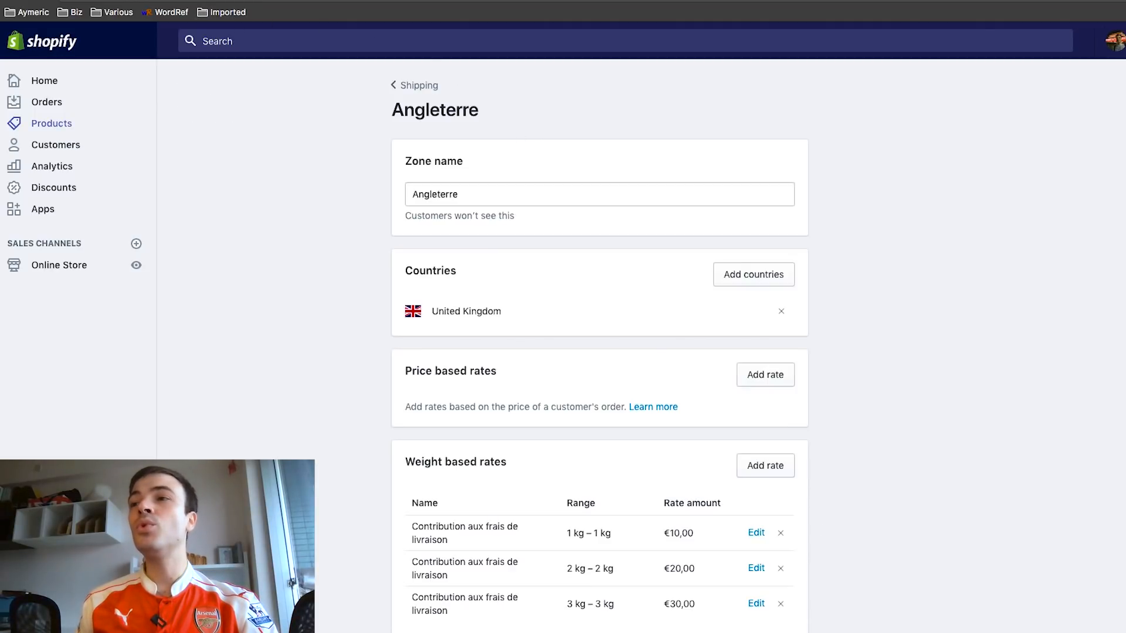
pyautogui.scroll(-3, 656, 417)
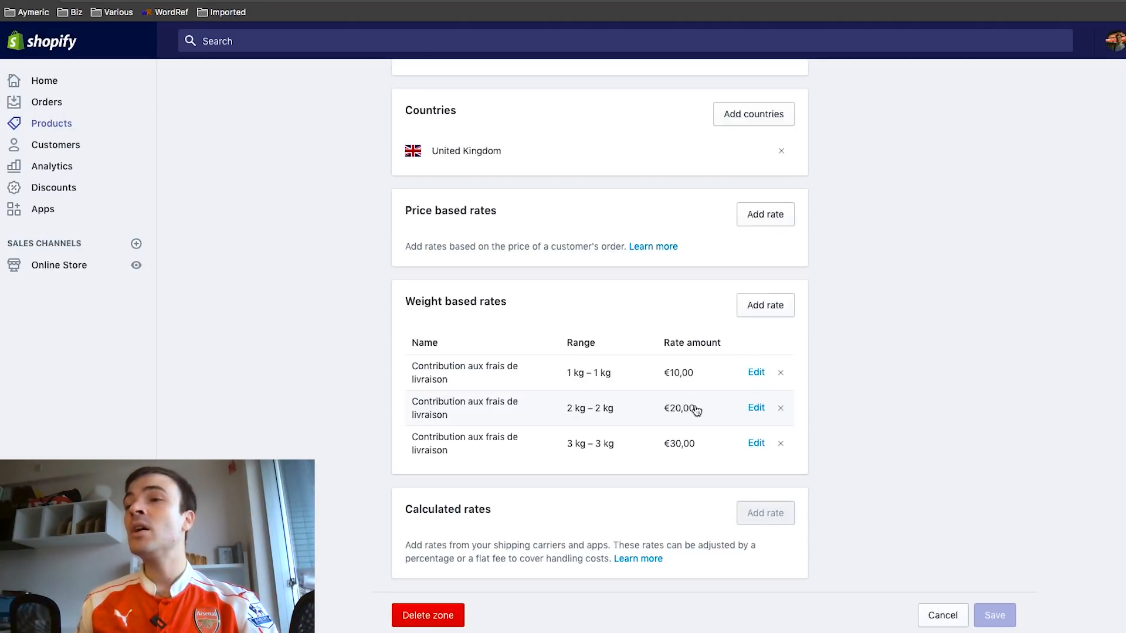
pyautogui.click(770, 310)
pyautogui.doubleClick(442, 286)
pyautogui.click(802, 282)
pyautogui.doubleClick(757, 283)
pyautogui.write('0')
pyautogui.press('Return')
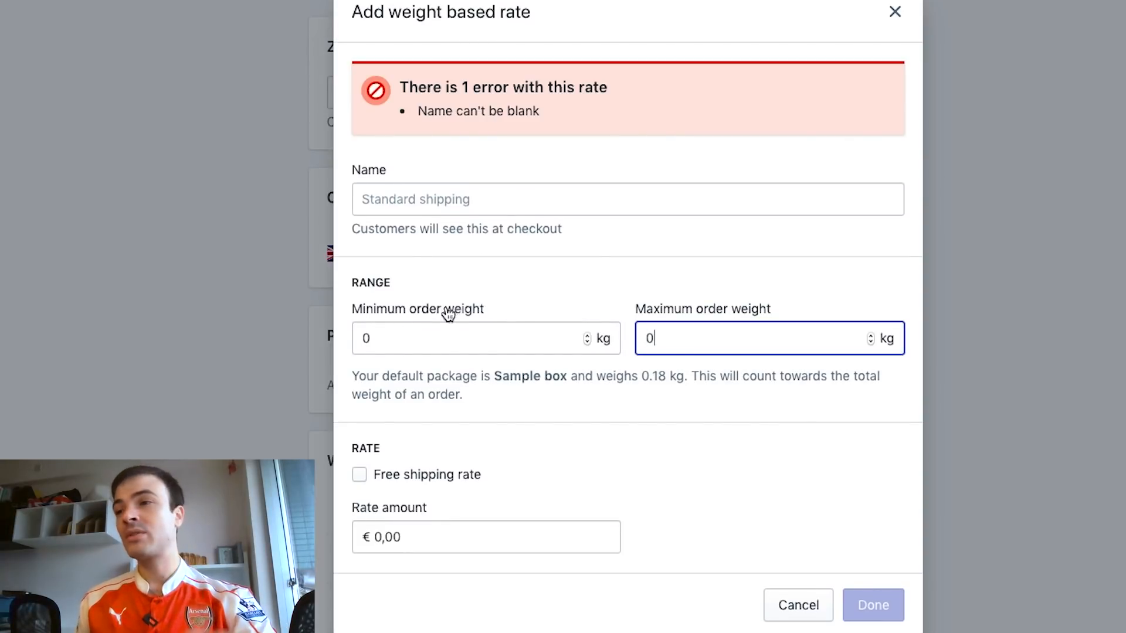
# Name the new weight-based rate Livraison Gratuite and add it to the zone as a free rate.
pyautogui.click(520, 201)
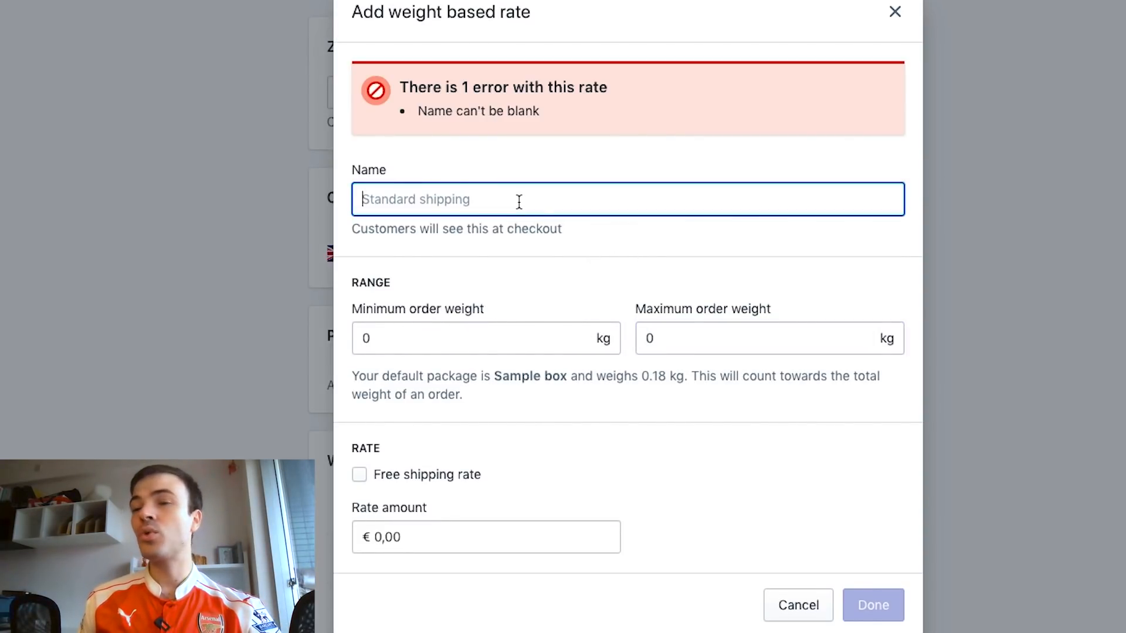
pyautogui.write('Livr')
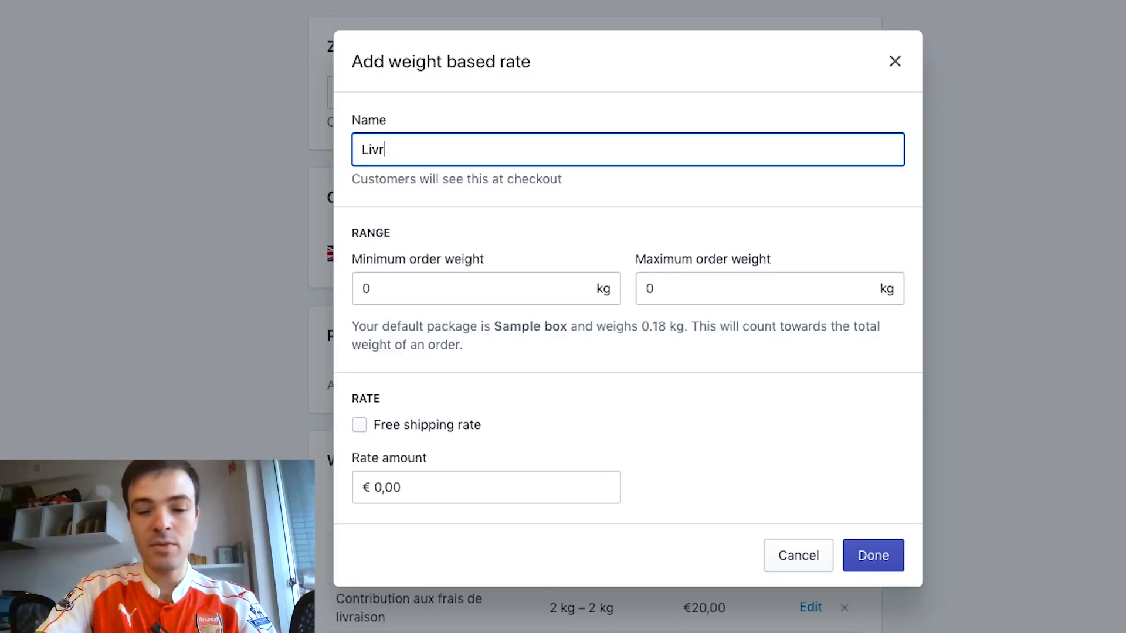
pyautogui.write('aison Gratuite')
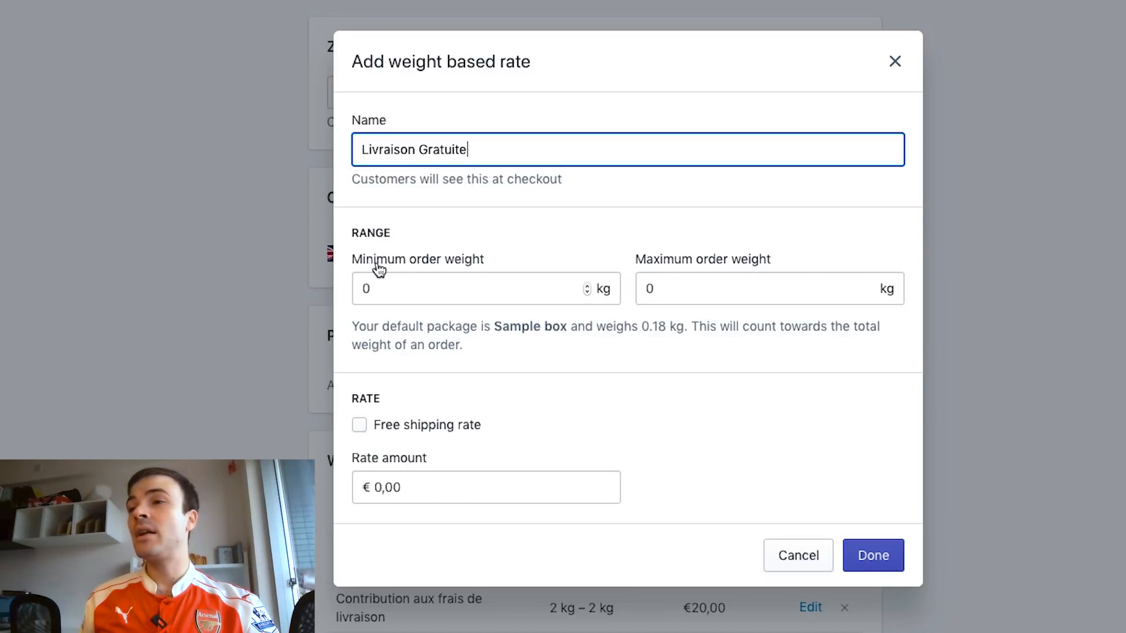
pyautogui.click(360, 425)
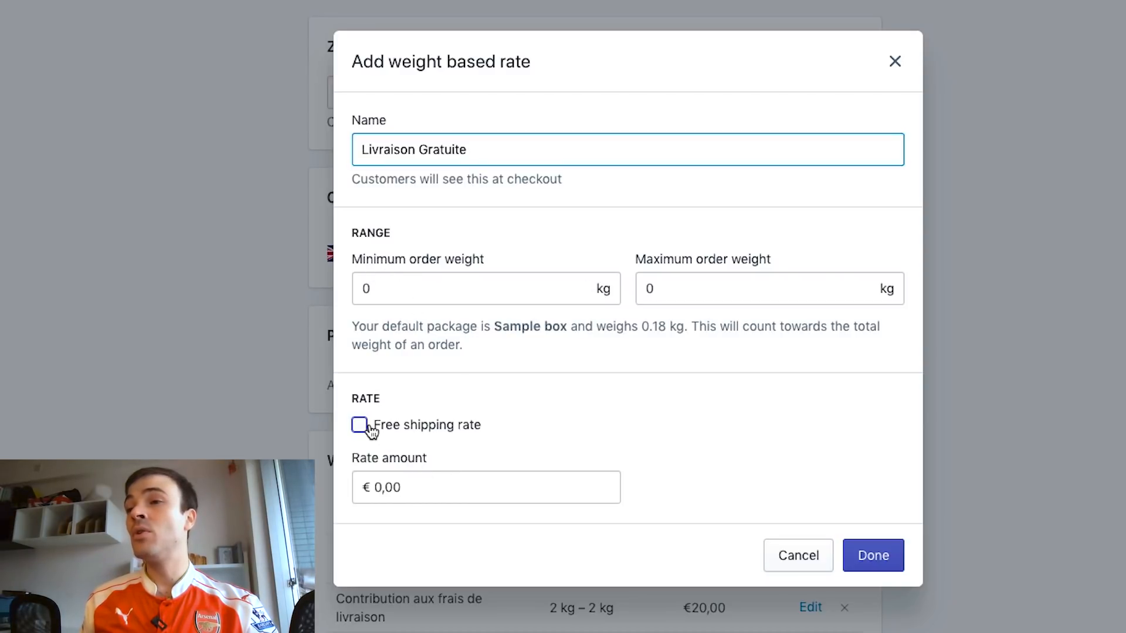
pyautogui.click(873, 556)
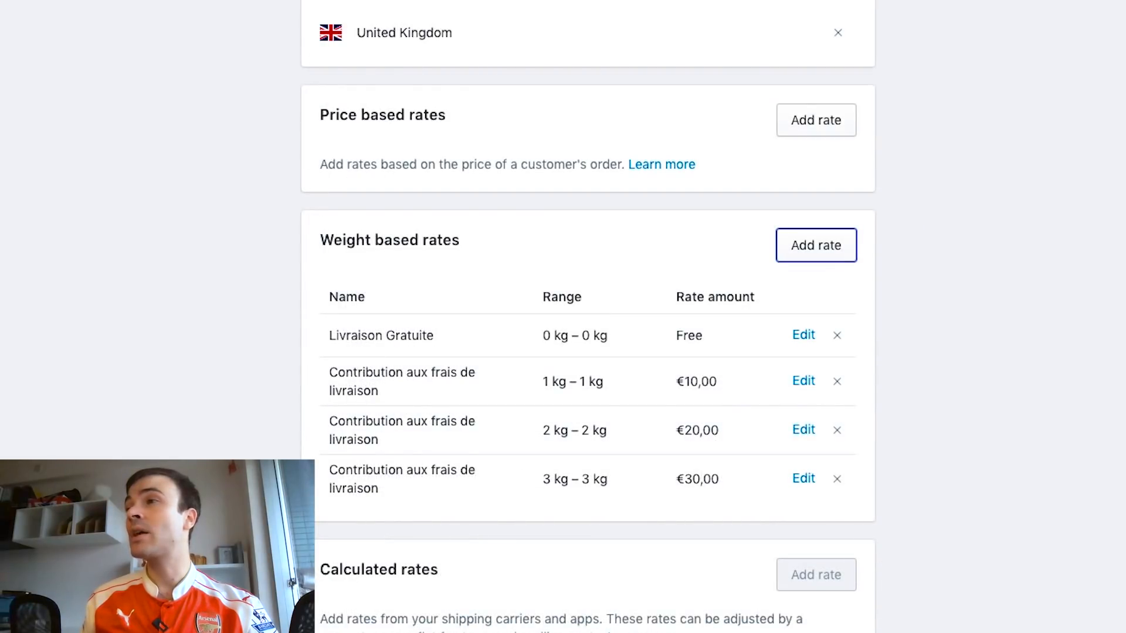
# Return to the shipping settings and set the Sample box package's empty weight to 0 kg, saving the change.
pyautogui.click(426, 61)
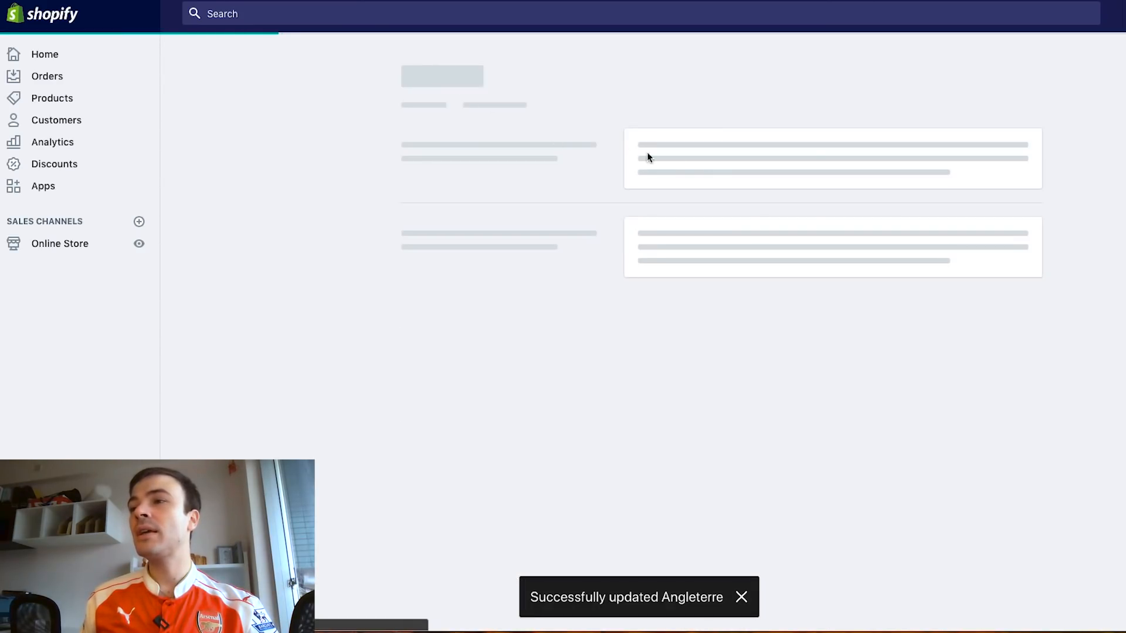
pyautogui.scroll(-9, 714, 187)
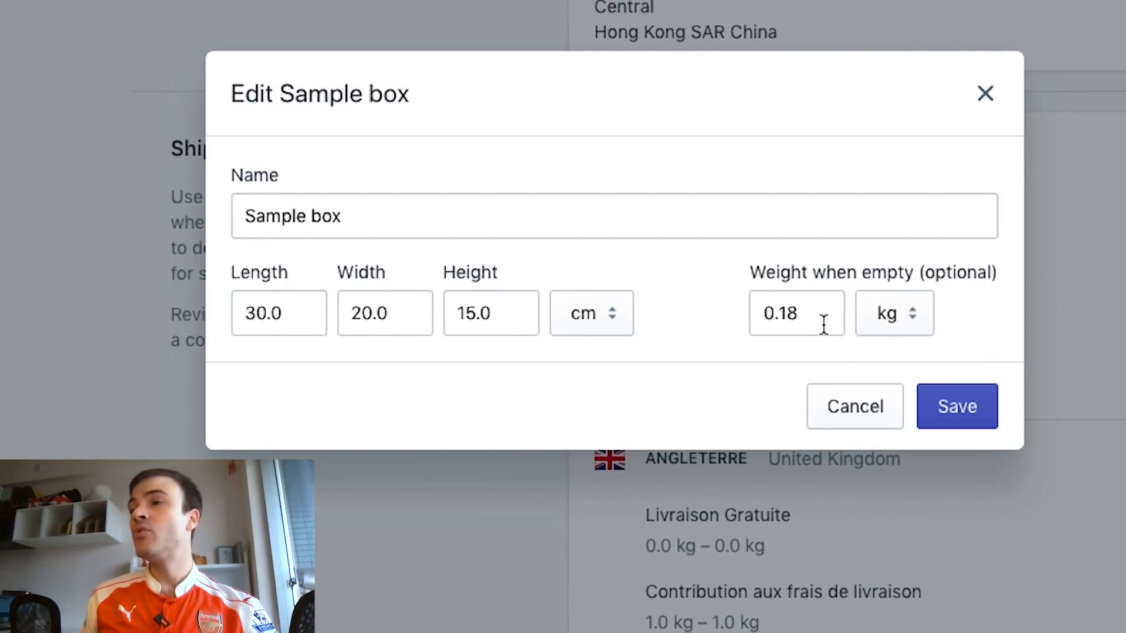
pyautogui.moveTo(818, 322); pyautogui.dragTo(642, 323)
pyautogui.write('0')
pyautogui.click(966, 420)
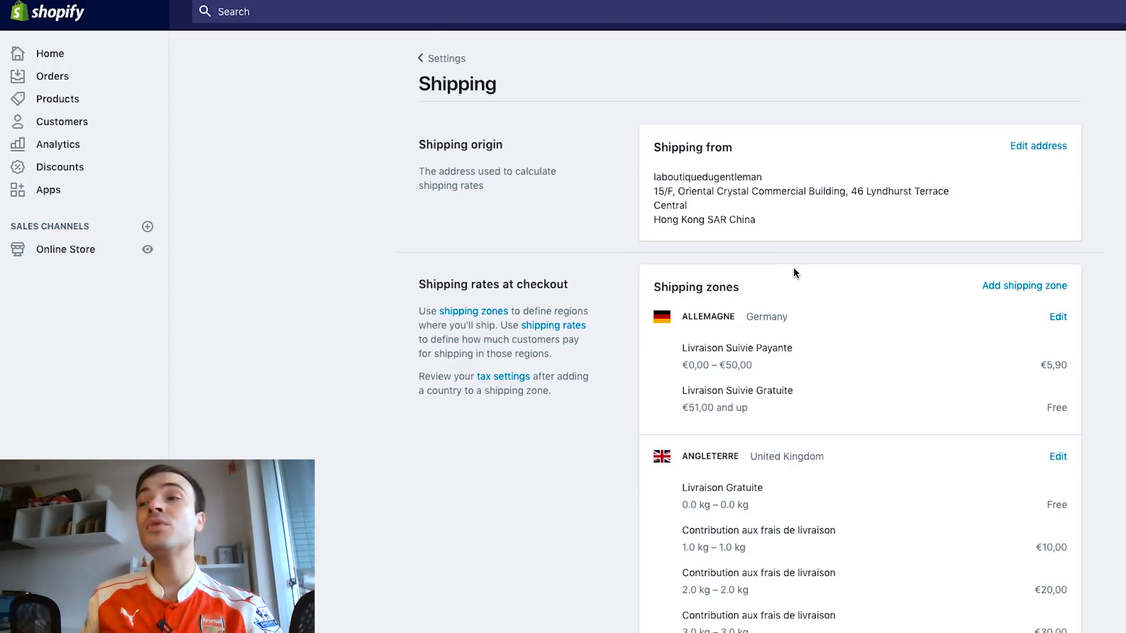
# In the storefront, add the burgundy long-sleeve shirt in size L to the cart.
pyautogui.scroll(-2, 793, 268)
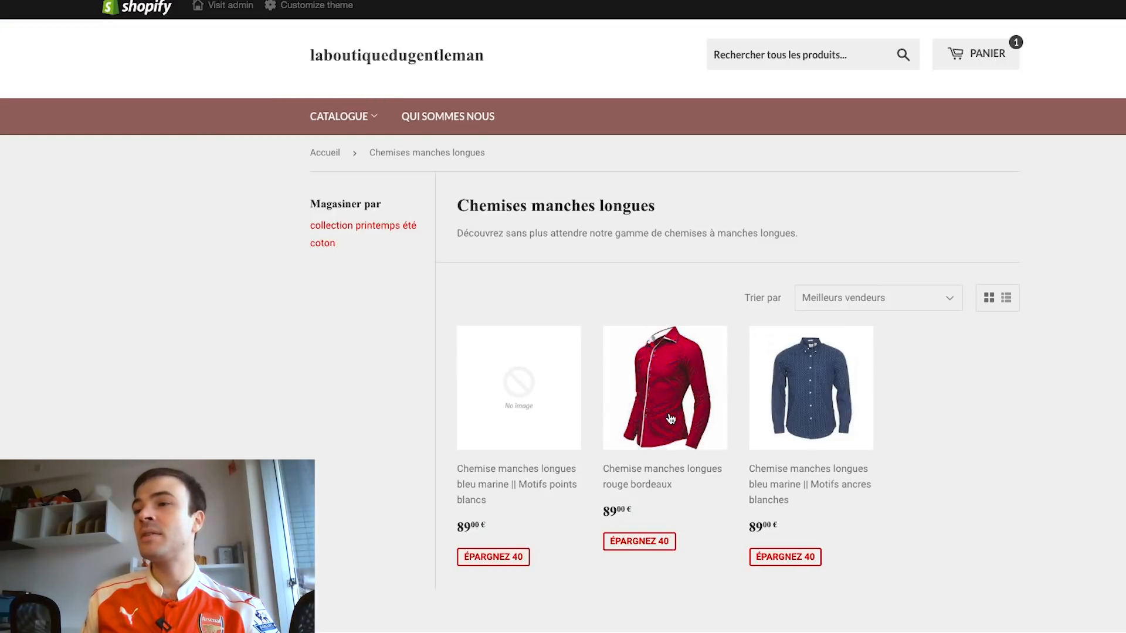
pyautogui.click(670, 417)
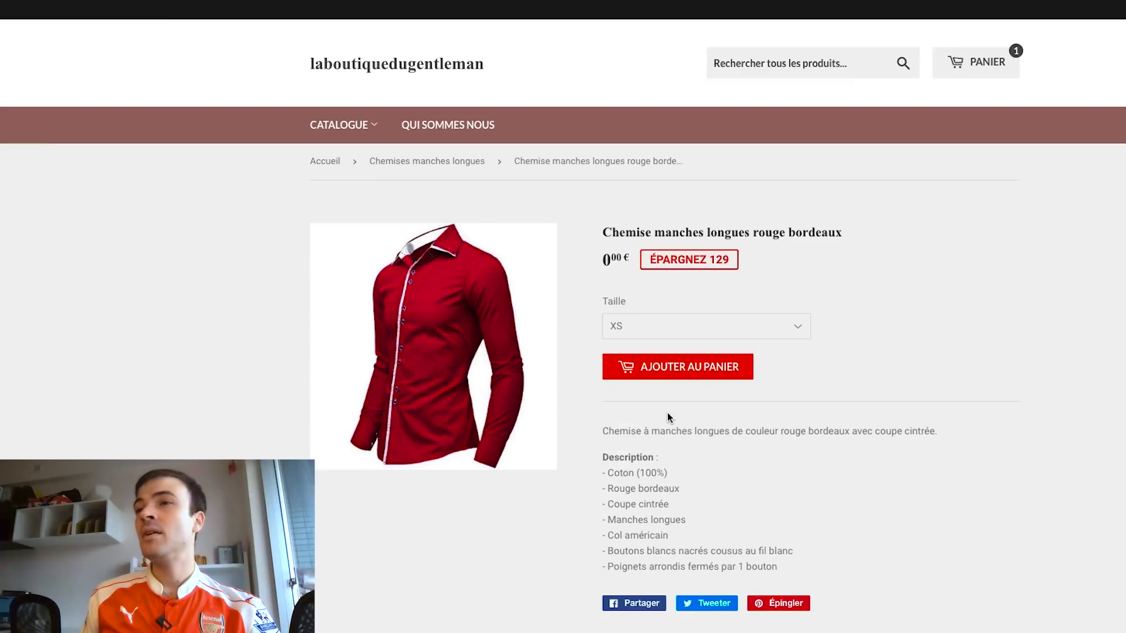
pyautogui.click(661, 326)
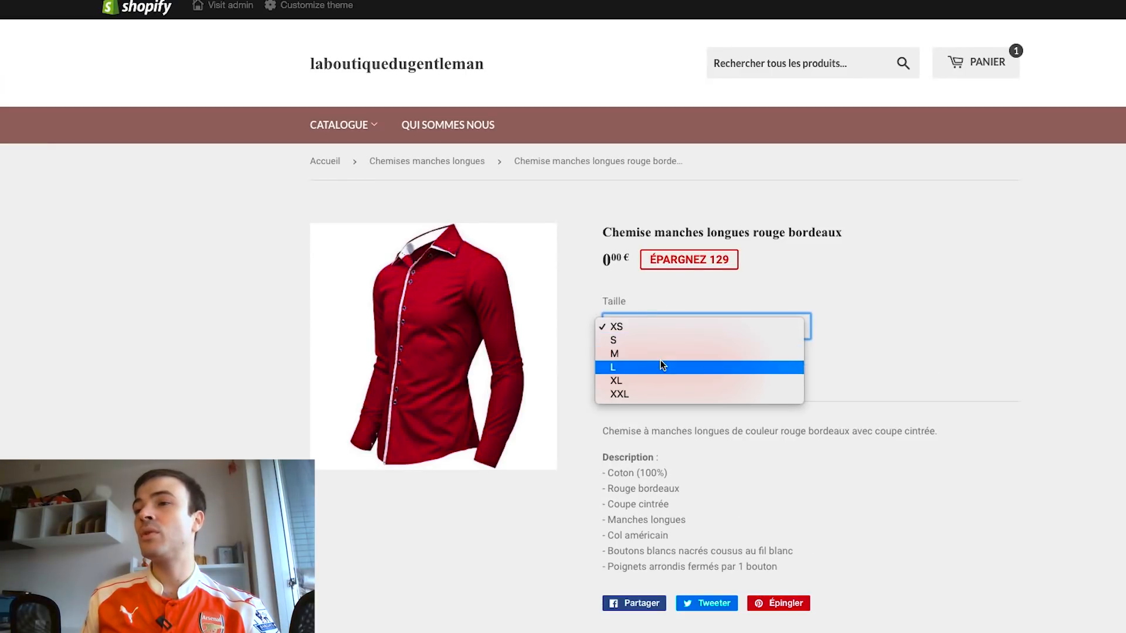
pyautogui.click(664, 364)
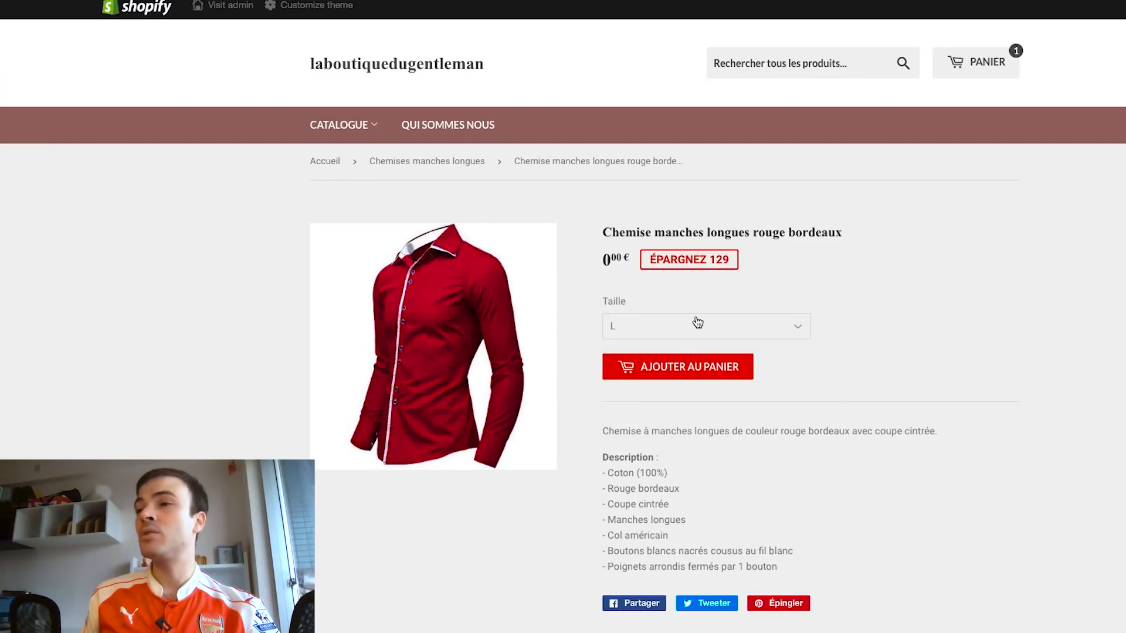
pyautogui.click(636, 367)
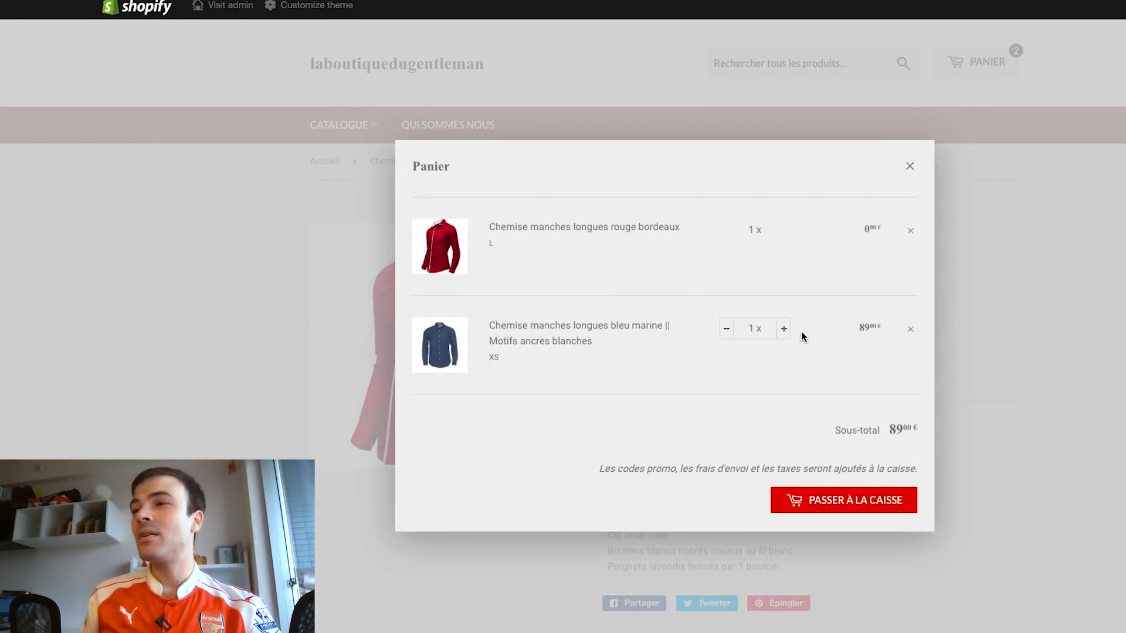
# Remove the navy anchor-pattern shirt from the cart and proceed through checkout to the delivery method for the United Kingdom address.
pyautogui.click(727, 329)
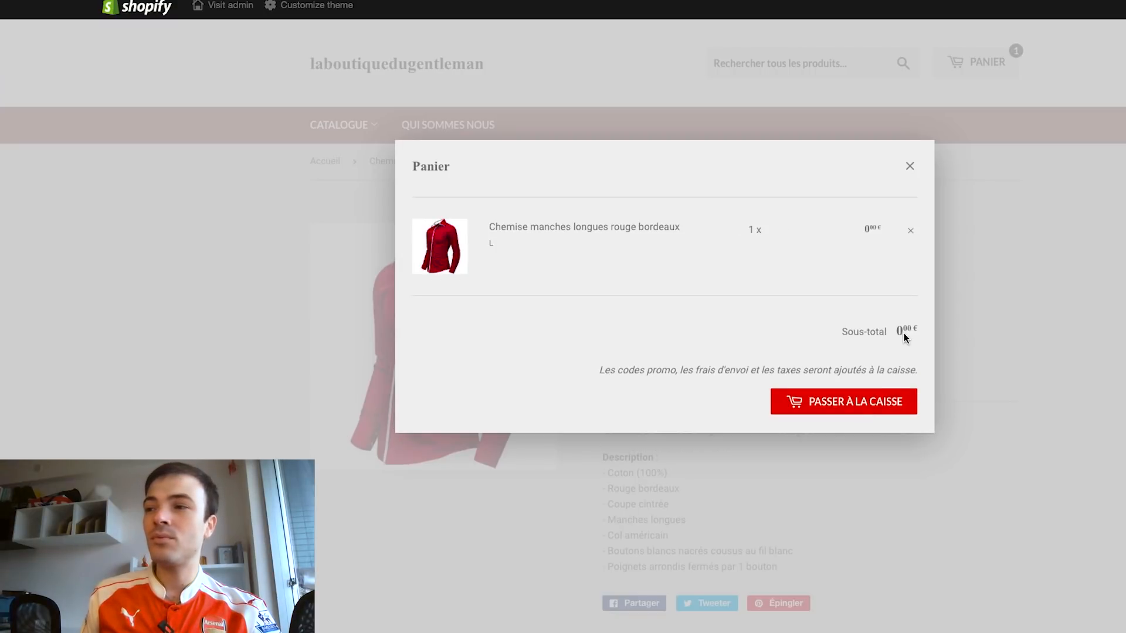
pyautogui.click(869, 404)
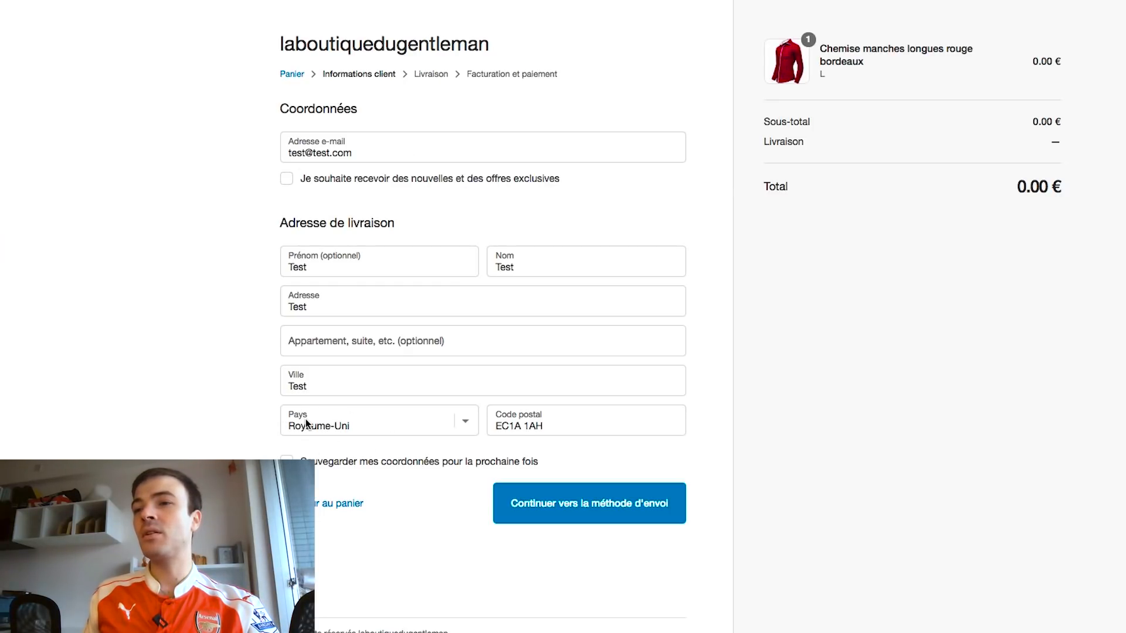
pyautogui.click(594, 505)
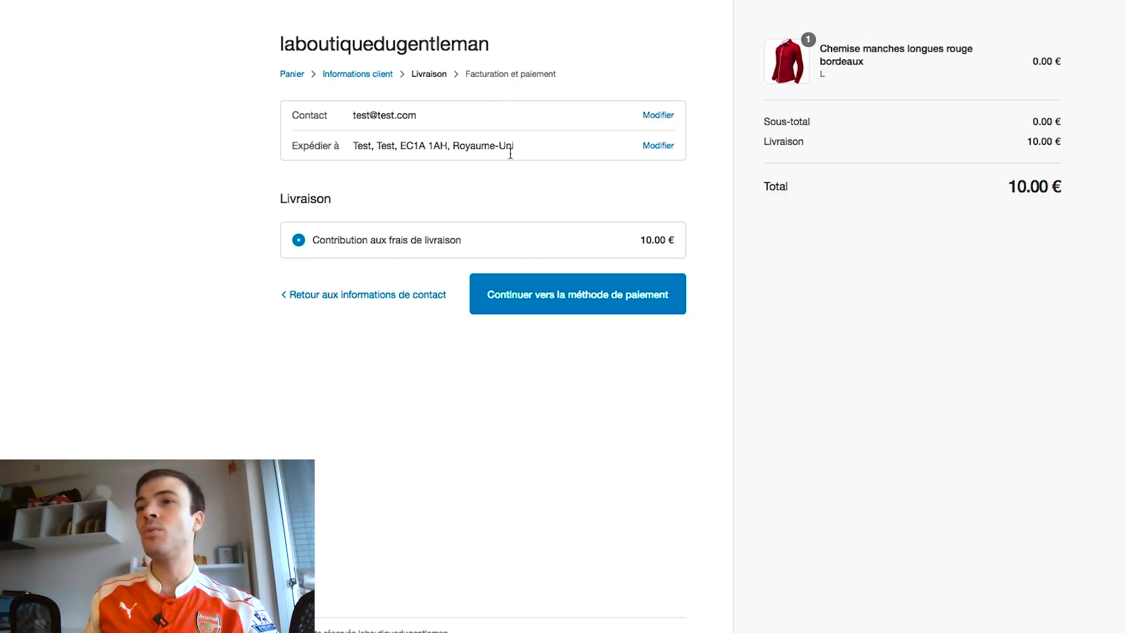
# Go back to the cart, increase the burgundy shirt's quantity by one and check out again.
pyautogui.click(291, 75)
pyautogui.click(799, 238)
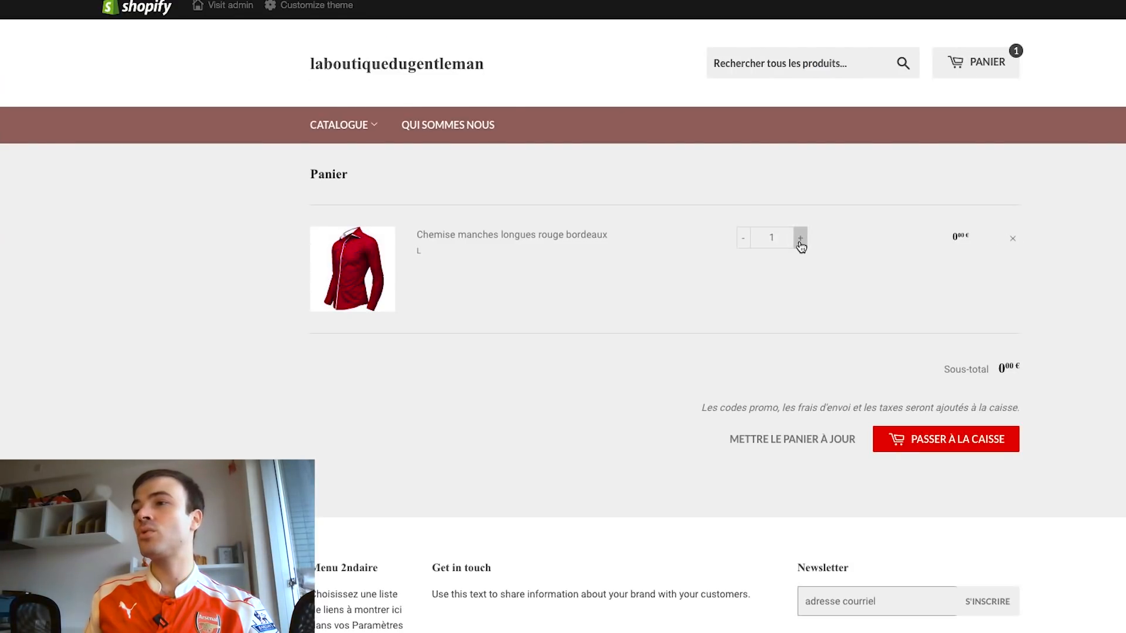
pyautogui.click(971, 449)
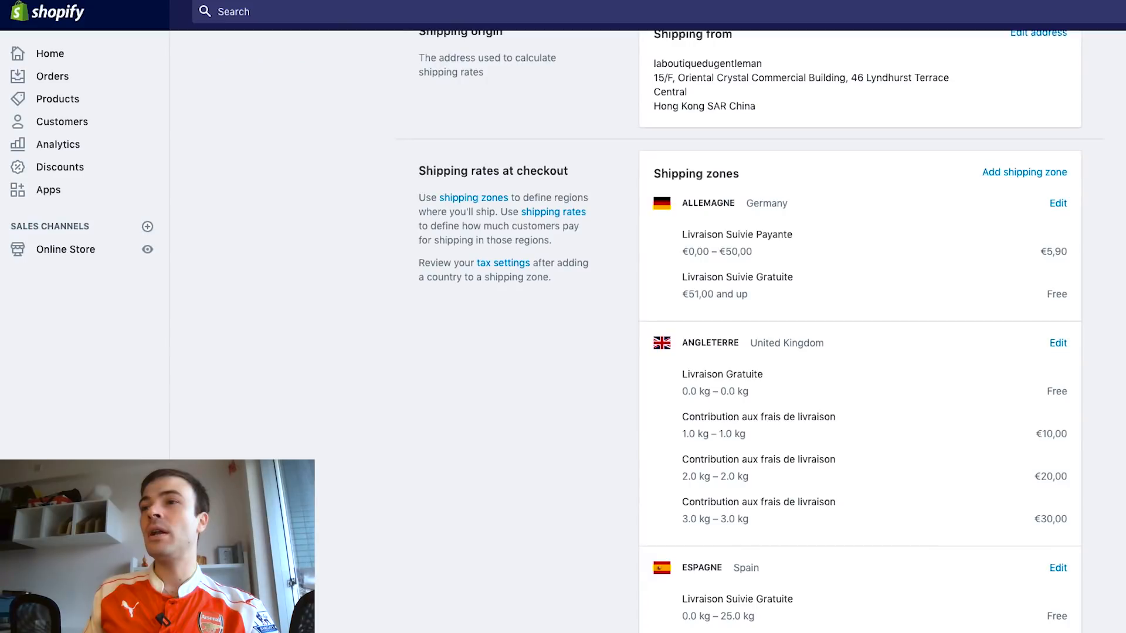
# Review the Angleterre zone's weight-based rates in the shipping settings.
pyautogui.scroll(-3, 699, 399)
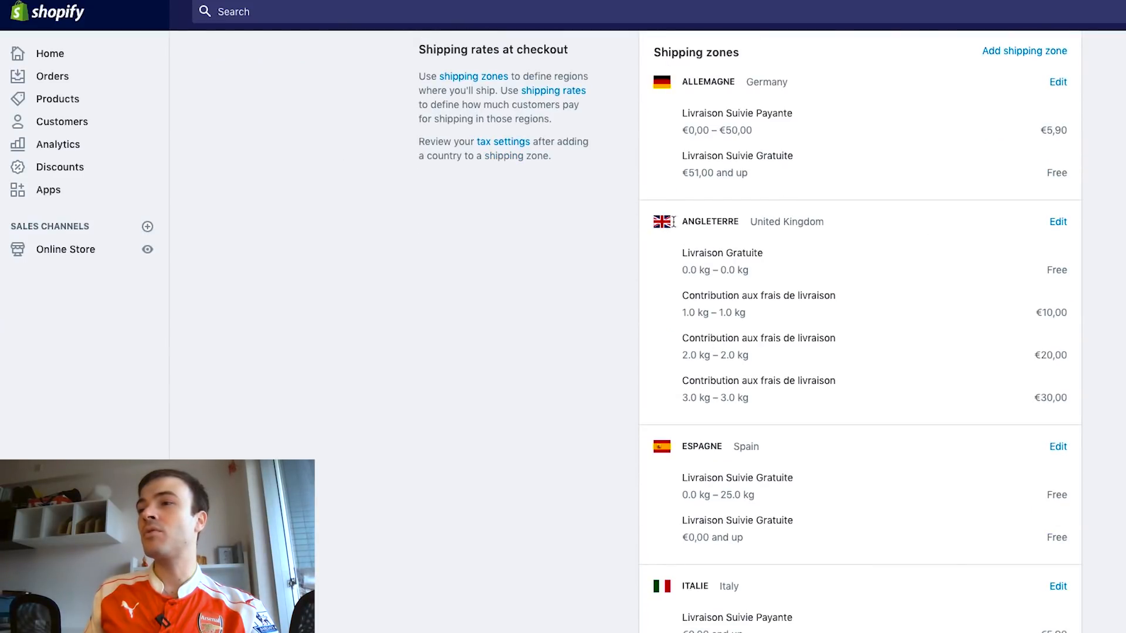
pyautogui.scroll(1, 612, 352)
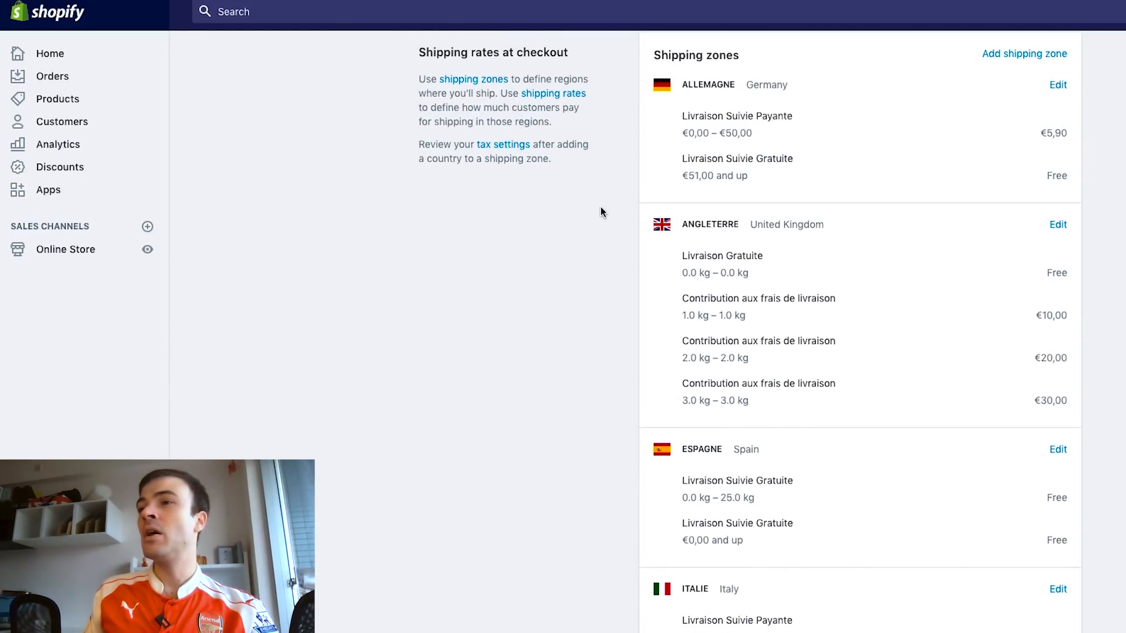